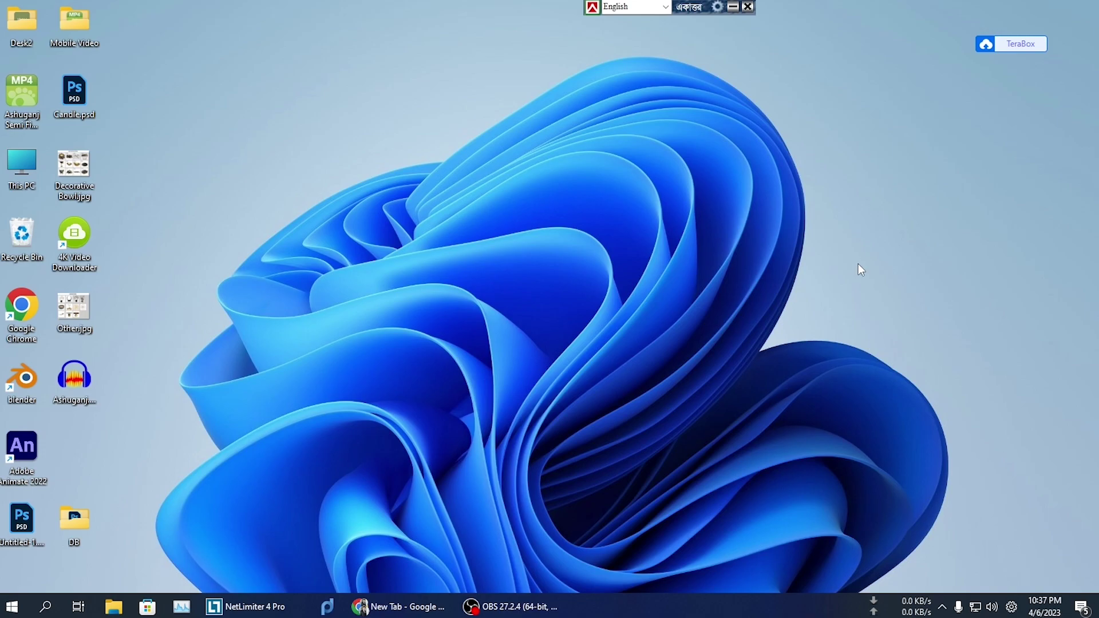
Switch to Google Chrome and load the Bangladesh Madrasah Education Board website at bmeb.gov.bd.
{"action": "left_click", "coordinate": [399, 607]}
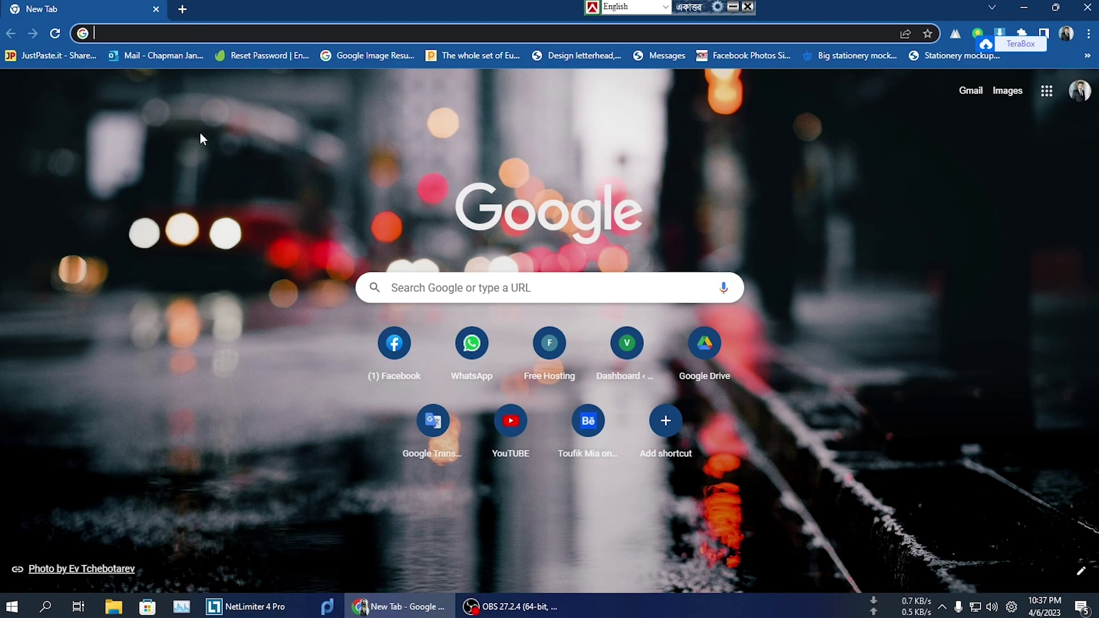
{"action": "left_click", "coordinate": [187, 36]}
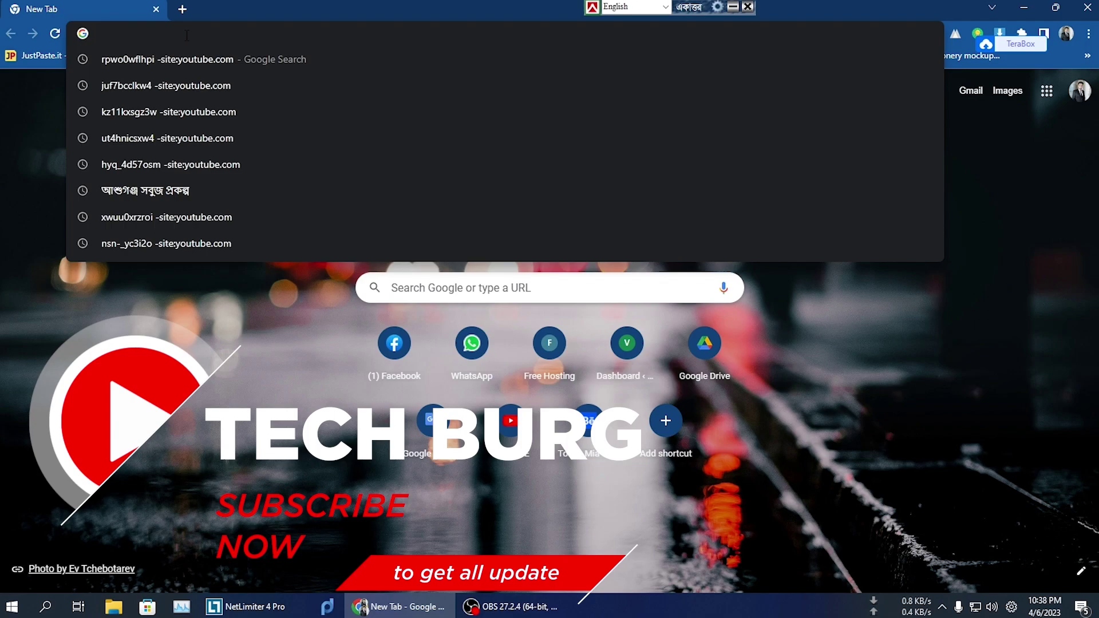
{"action": "type", "text": "b"}
{"action": "key", "text": "Return"}
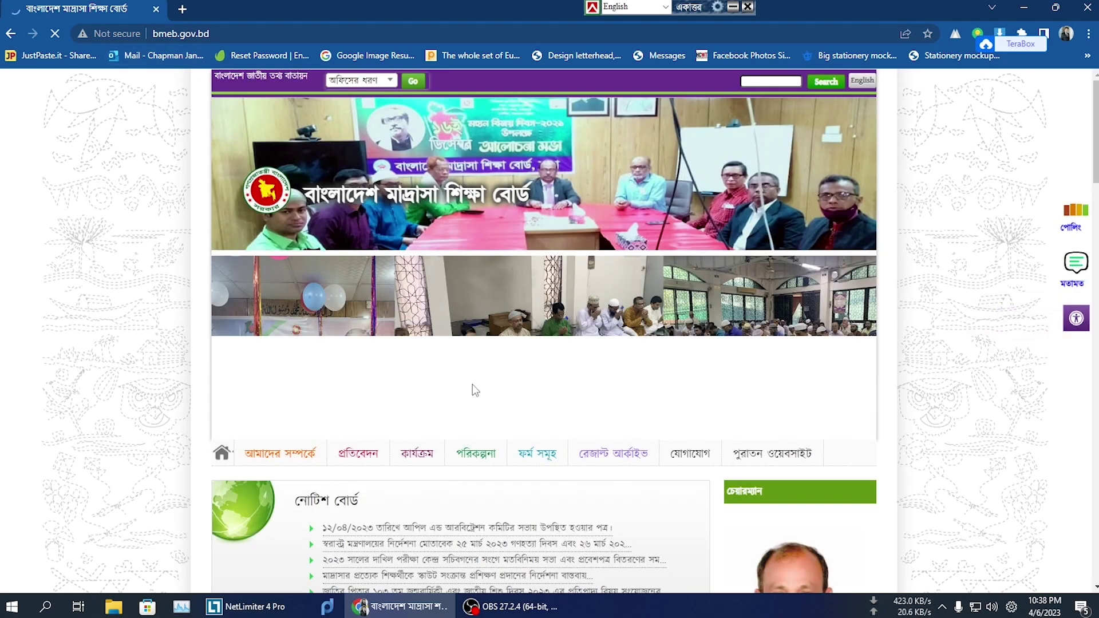
Open the ই ফাইলিং service listed under অনলাইন সেবা-১ and go to its Name & Age Last Update page.
{"action": "scroll", "coordinate": [474, 387], "scroll_direction": "down", "scroll_amount": 2}
{"action": "scroll", "coordinate": [207, 392], "scroll_direction": "down", "scroll_amount": 3}
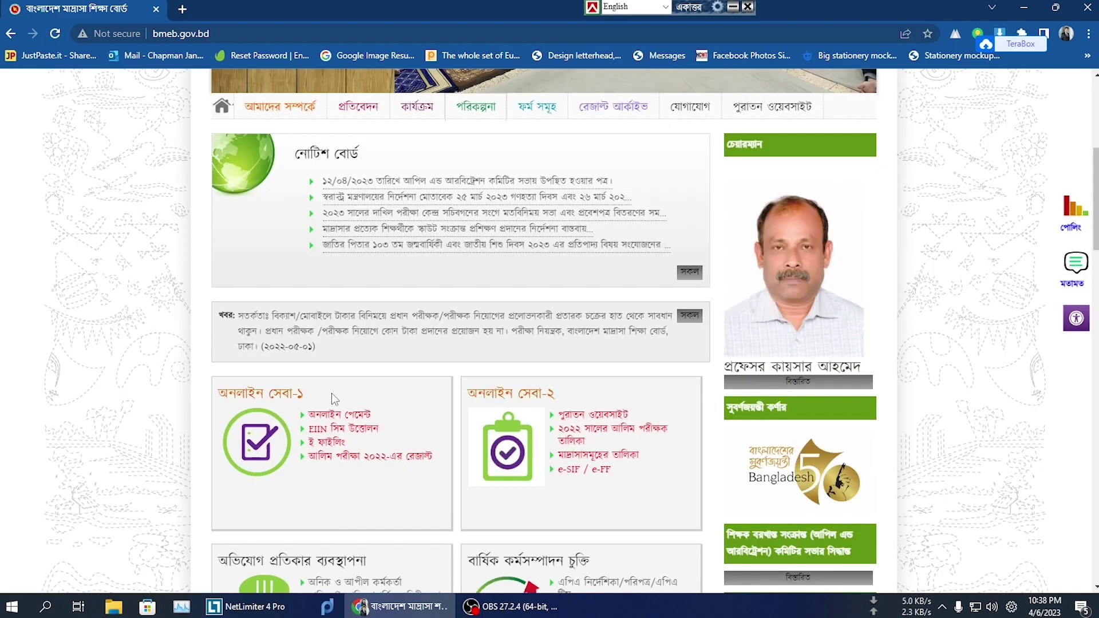
{"action": "left_click", "coordinate": [334, 446]}
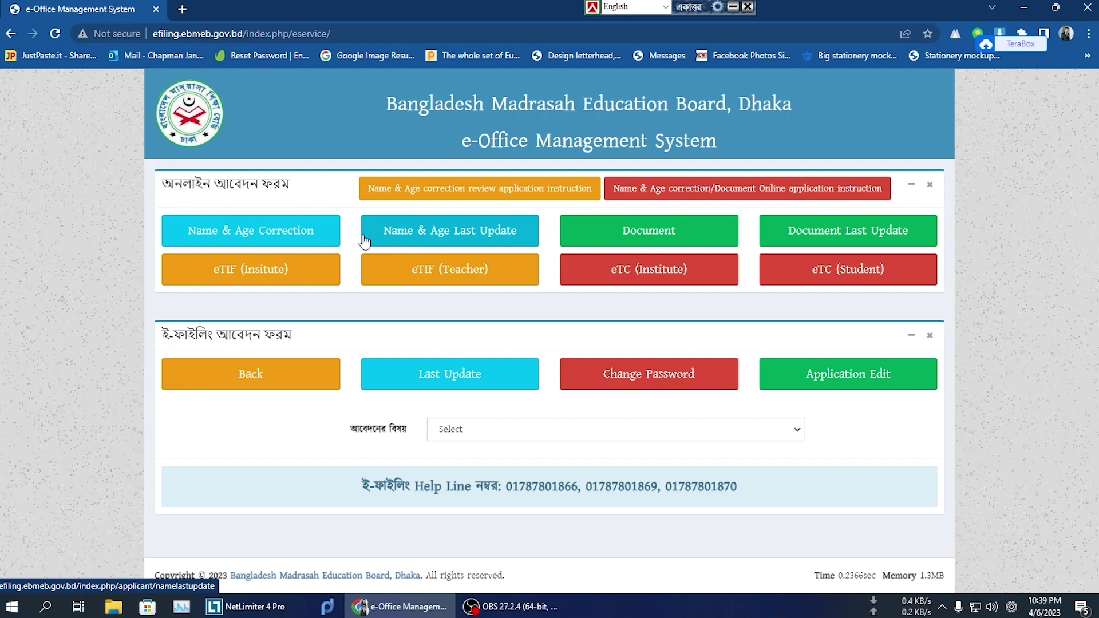
{"action": "left_click", "coordinate": [420, 236]}
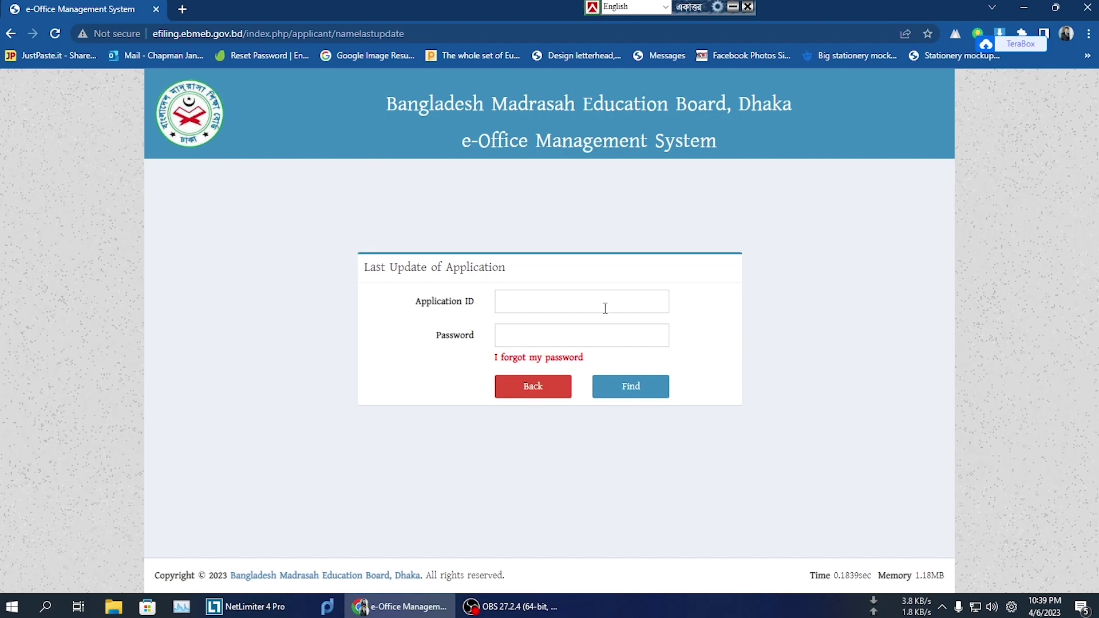
Fill in the Application ID and Password with the saved login and find the application.
{"action": "left_click", "coordinate": [546, 302]}
{"action": "left_click", "coordinate": [426, 307]}
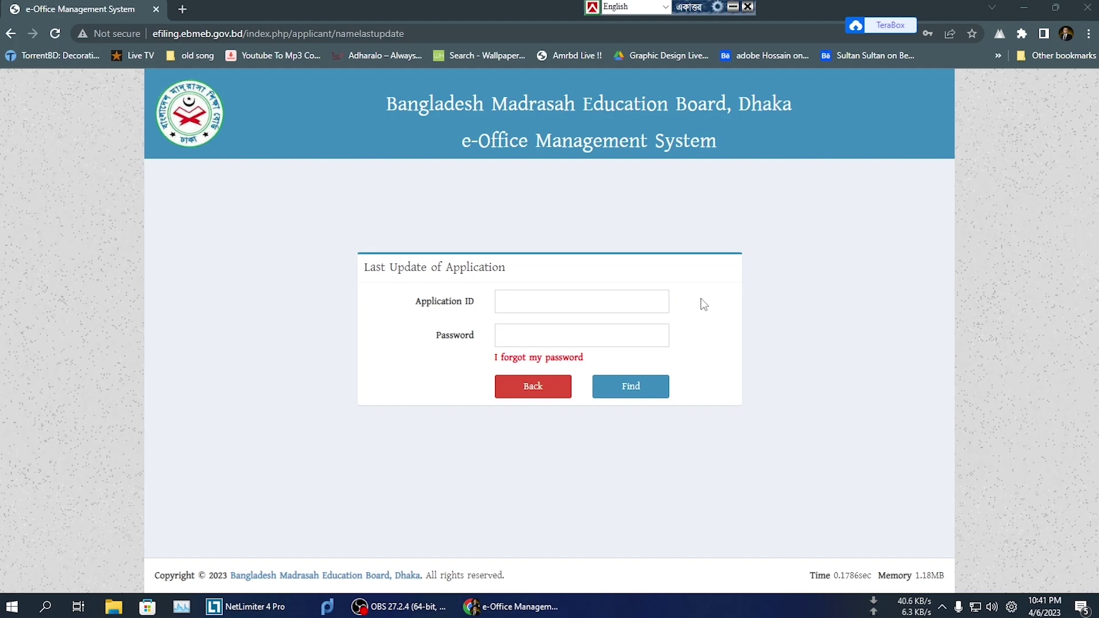
{"action": "left_click", "coordinate": [622, 299]}
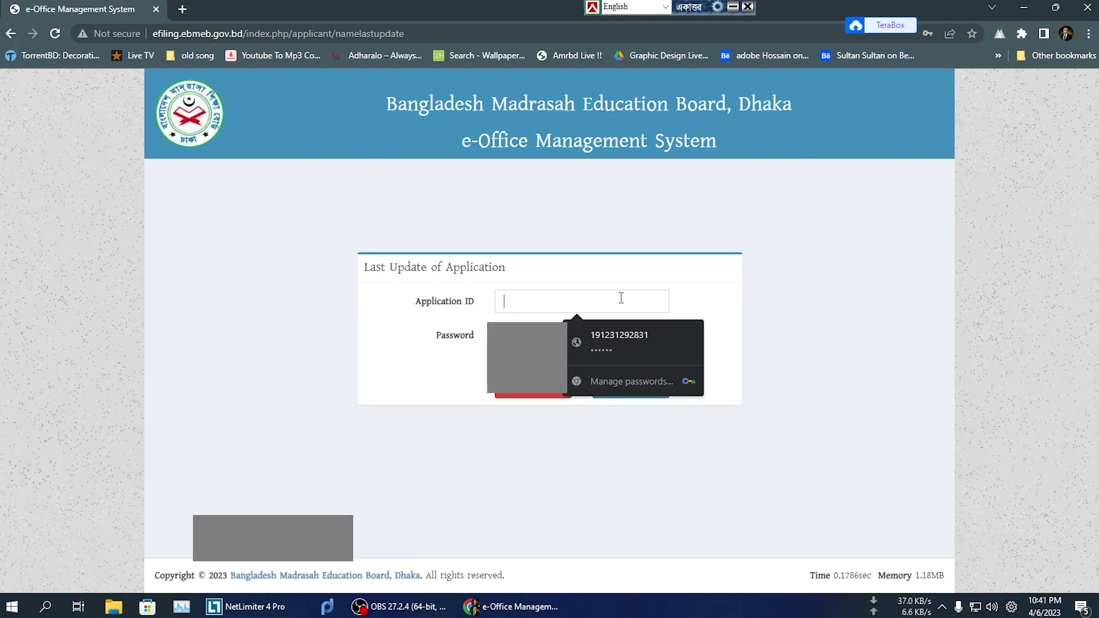
{"action": "left_click", "coordinate": [637, 346]}
{"action": "left_click", "coordinate": [641, 389]}
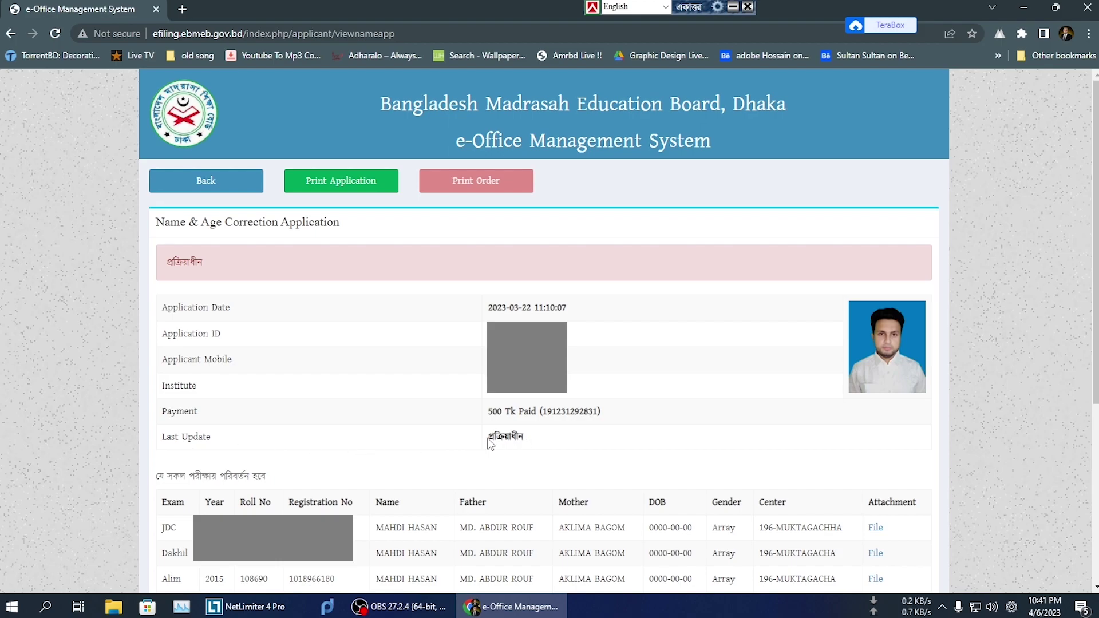
Examine the Last Update status row of the Name & Age Correction Application, highlighting its label and value.
{"action": "left_click_drag", "start_coordinate": [488, 438], "coordinate": [531, 438]}
{"action": "left_click", "coordinate": [566, 447]}
{"action": "mouse_move", "coordinate": [486, 440]}
{"action": "left_mouse_down"}
{"action": "mouse_move", "coordinate": [532, 440]}
{"action": "mouse_move", "coordinate": [491, 439]}
{"action": "left_mouse_up"}
{"action": "left_click", "coordinate": [530, 442]}
{"action": "left_click", "coordinate": [430, 441]}
{"action": "left_click_drag", "start_coordinate": [569, 440], "coordinate": [484, 441]}
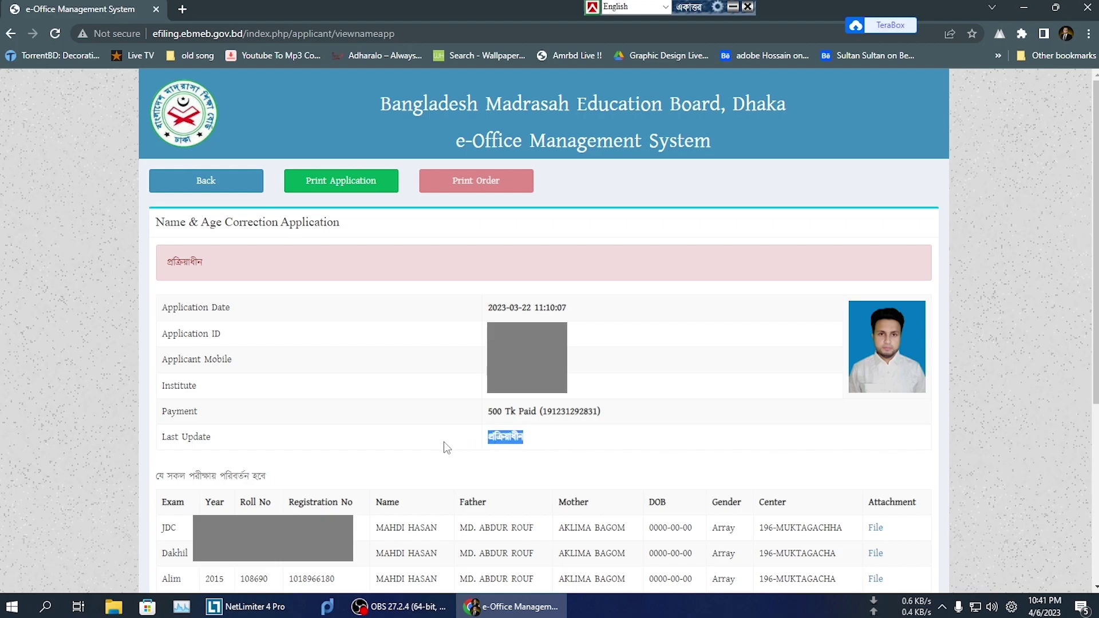
{"action": "left_click", "coordinate": [243, 447]}
{"action": "left_click_drag", "start_coordinate": [159, 439], "coordinate": [538, 440]}
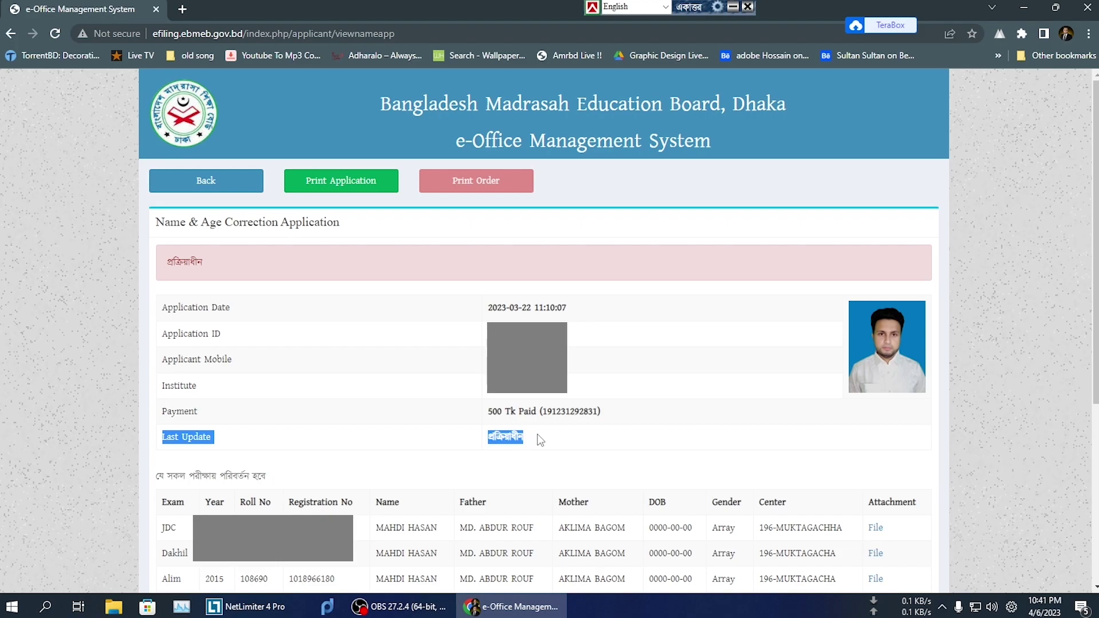
{"action": "left_click", "coordinate": [553, 442]}
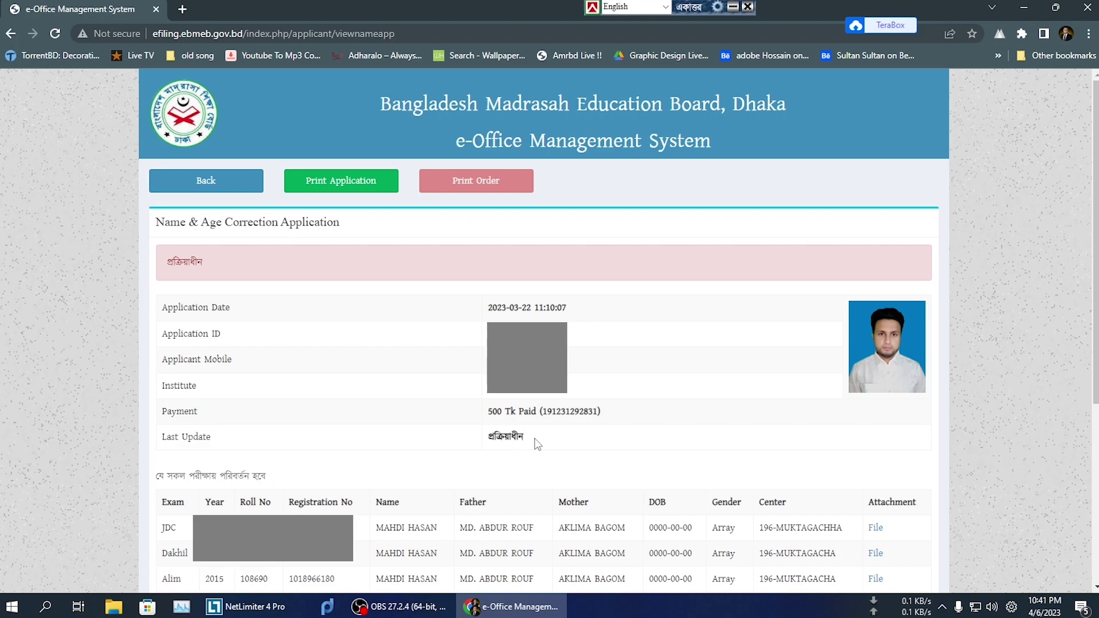
{"action": "left_click_drag", "start_coordinate": [537, 445], "coordinate": [461, 442]}
{"action": "left_click", "coordinate": [476, 441]}
{"action": "left_click_drag", "start_coordinate": [467, 437], "coordinate": [566, 442]}
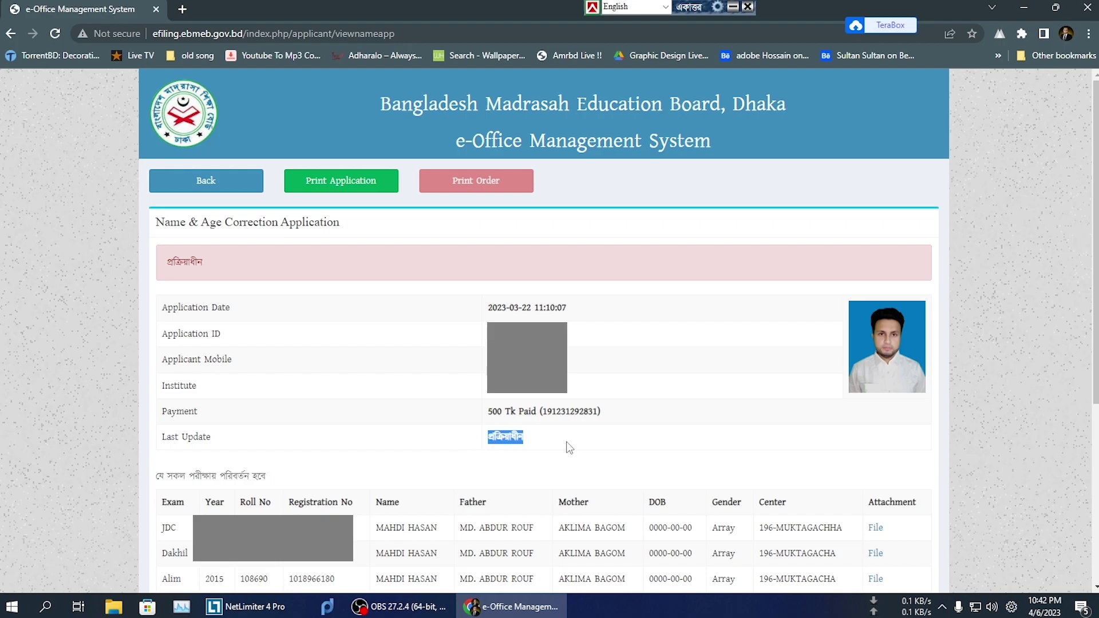
{"action": "left_click", "coordinate": [592, 441]}
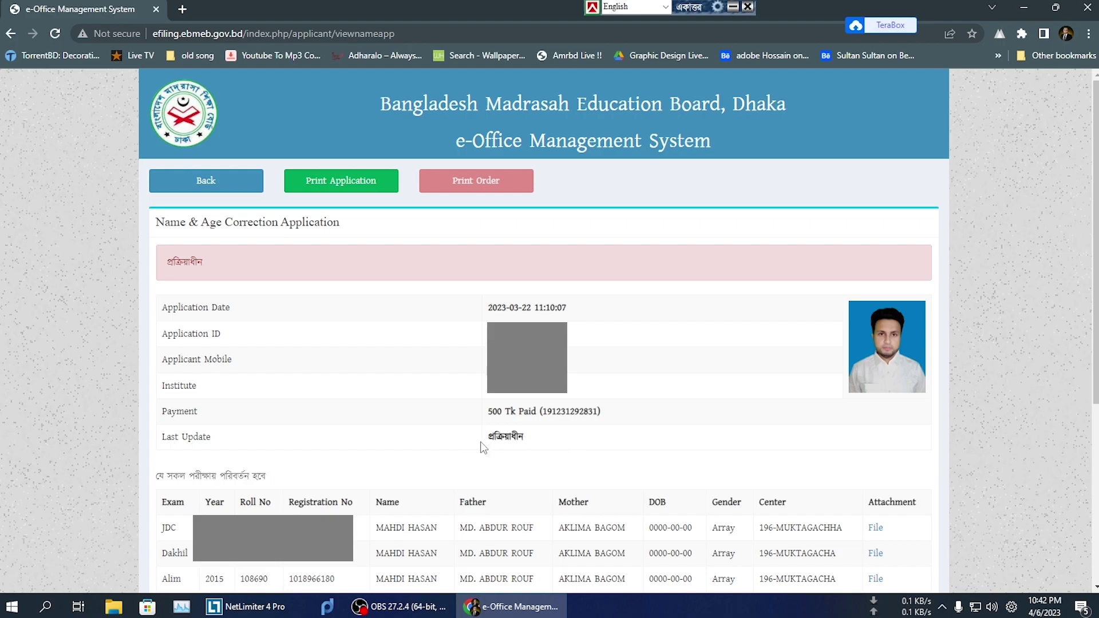
{"action": "left_click_drag", "start_coordinate": [480, 441], "coordinate": [228, 445]}
{"action": "left_click", "coordinate": [541, 441]}
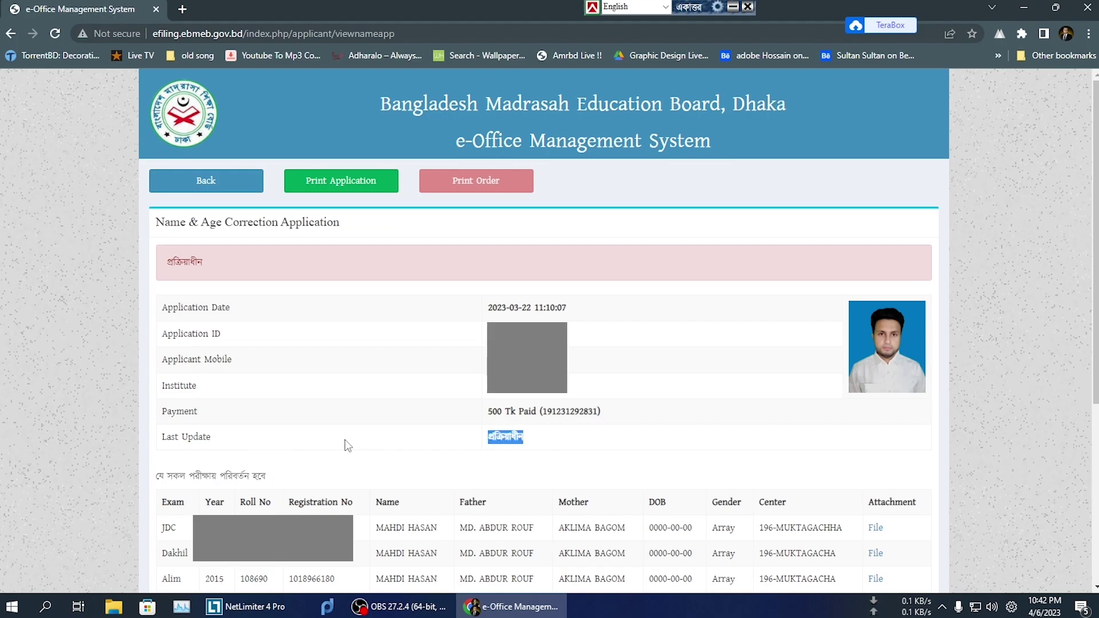
{"action": "left_click", "coordinate": [375, 446]}
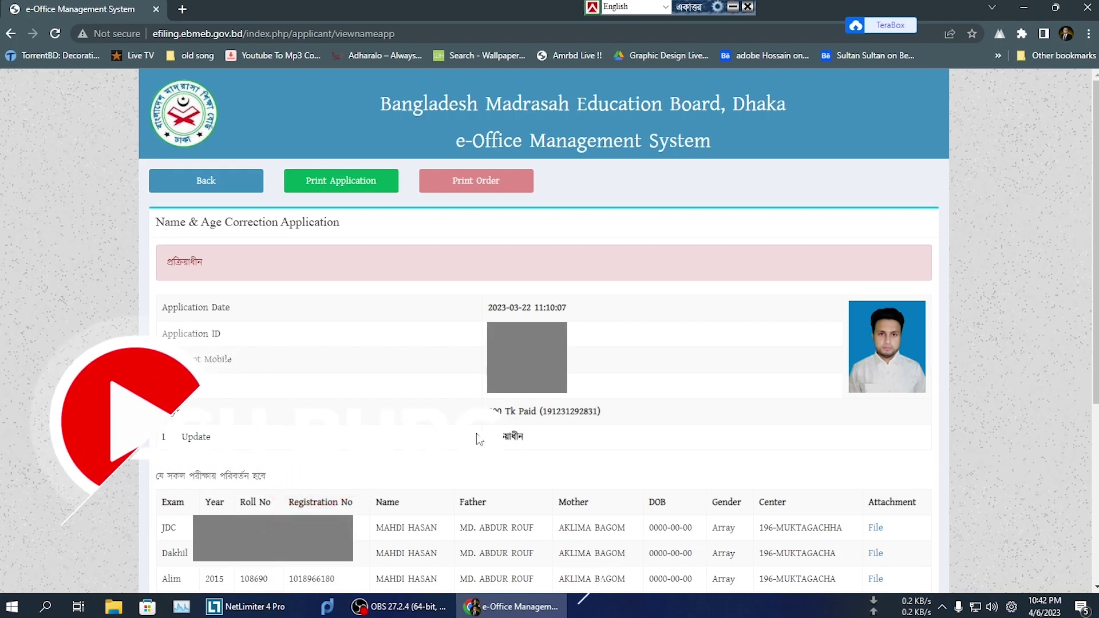
{"action": "left_click_drag", "start_coordinate": [533, 446], "coordinate": [461, 444]}
{"action": "left_click", "coordinate": [533, 447]}
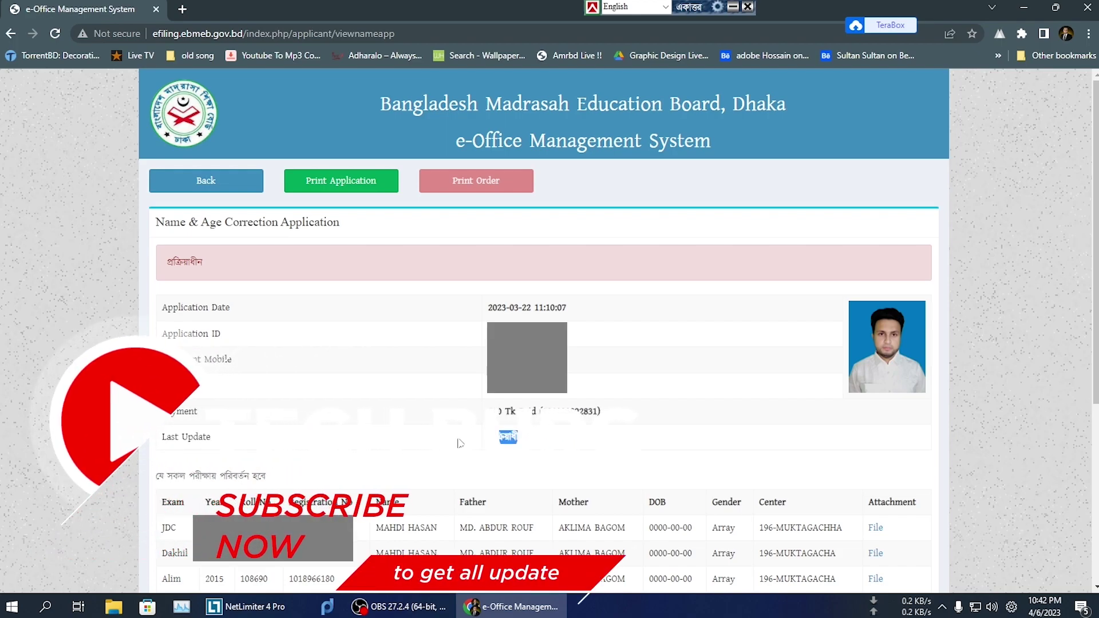
{"action": "left_click", "coordinate": [543, 437]}
{"action": "left_click_drag", "start_coordinate": [537, 438], "coordinate": [304, 444]}
{"action": "left_click_drag", "start_coordinate": [159, 448], "coordinate": [411, 447]}
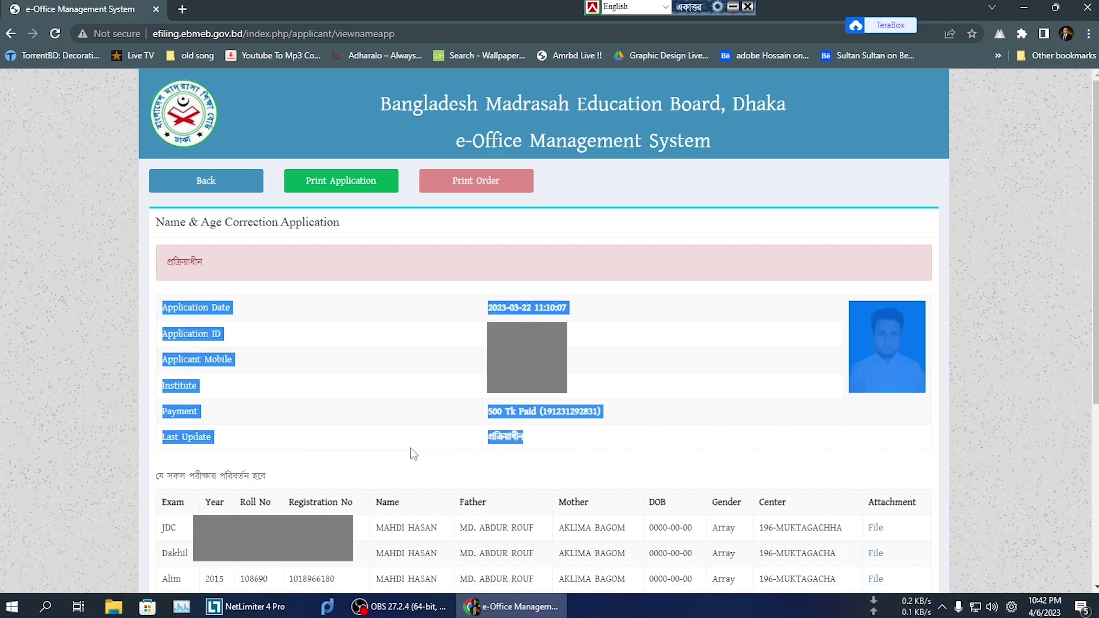
{"action": "left_click", "coordinate": [410, 447]}
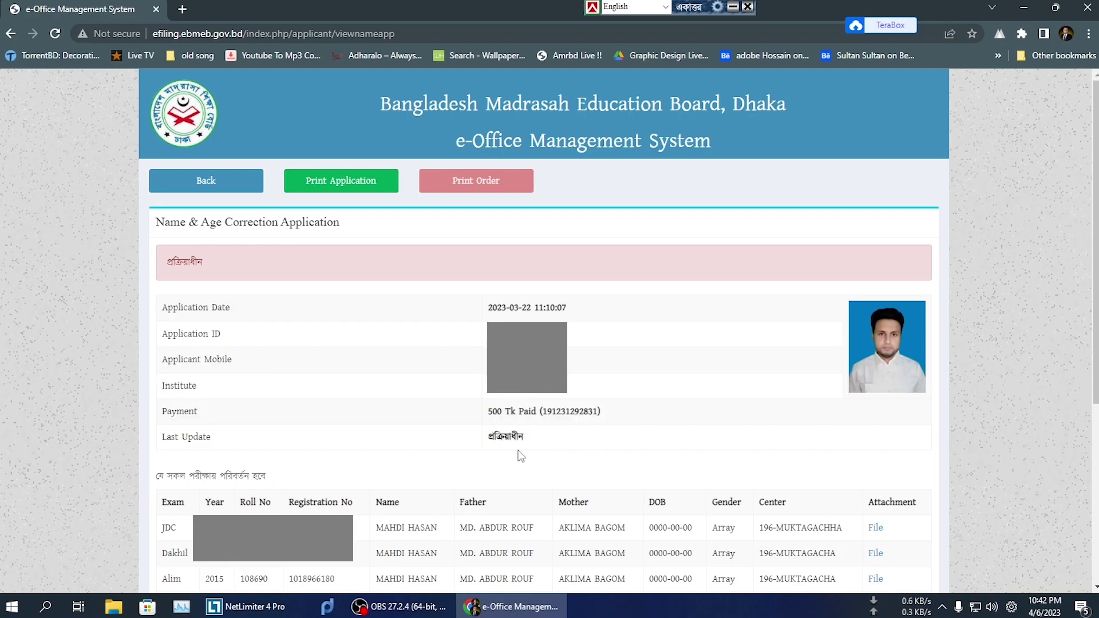